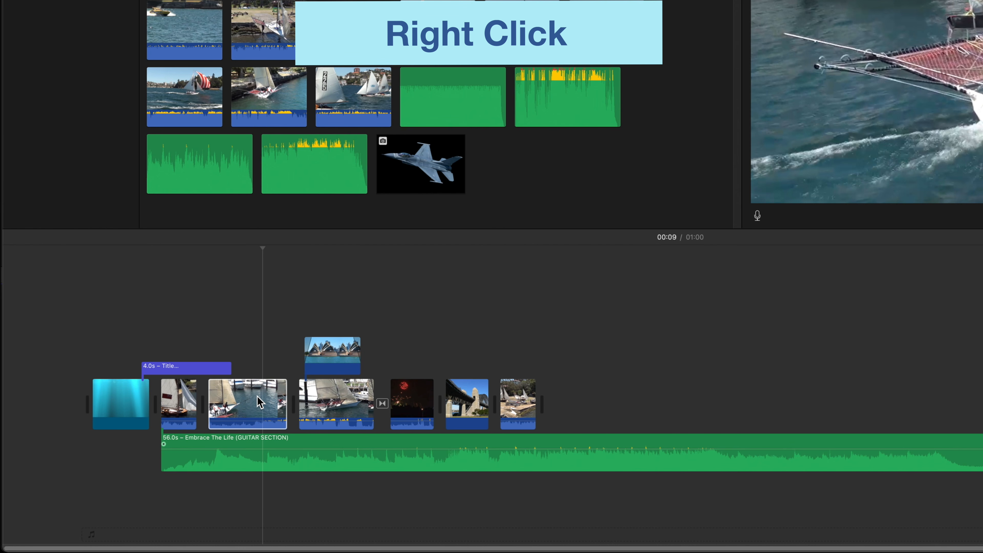
# Step: Detach the audio from the second sailing clip and move the Embrace The Life music to start under the next sailing clip
pyautogui.rightClick(258, 402)
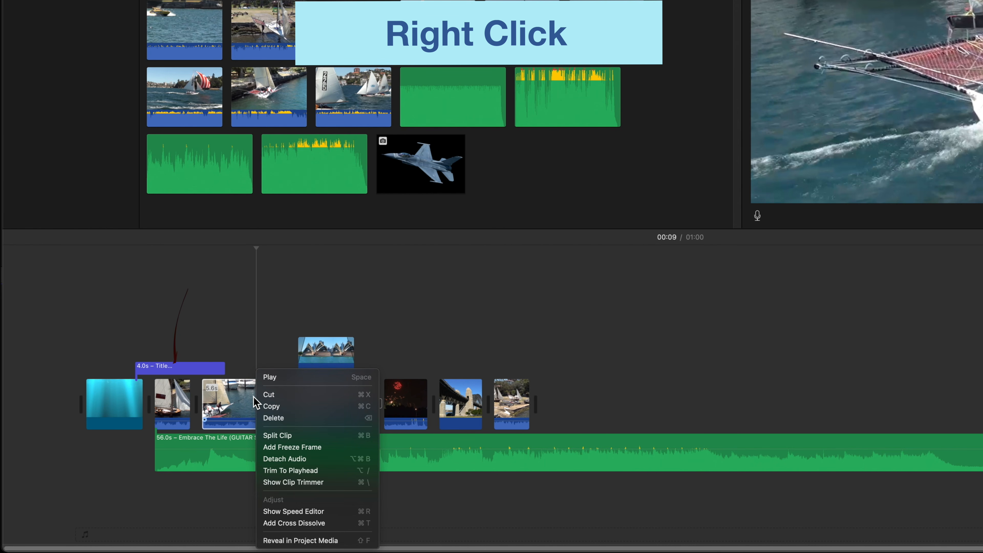
pyautogui.click(302, 461)
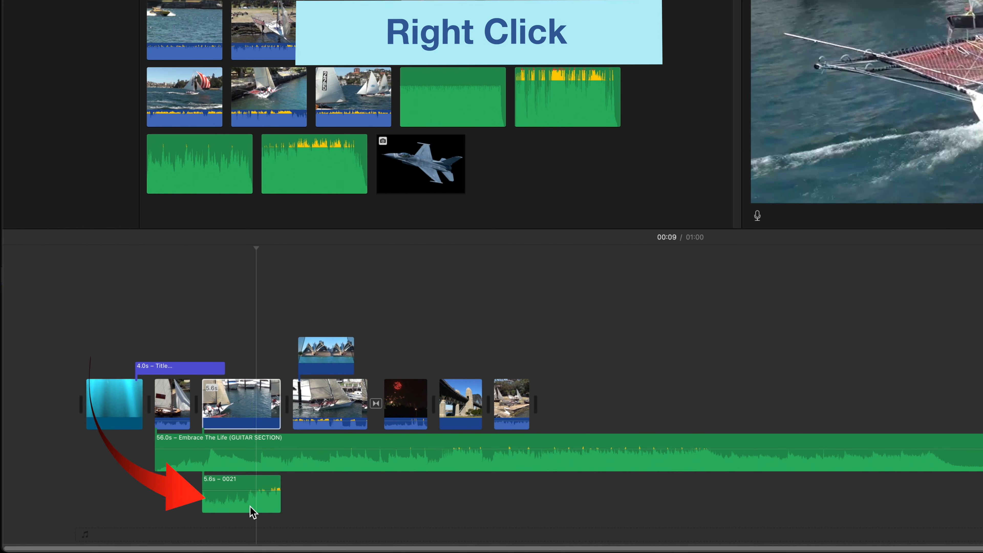
pyautogui.moveTo(341, 457); pyautogui.dragTo(480, 458)
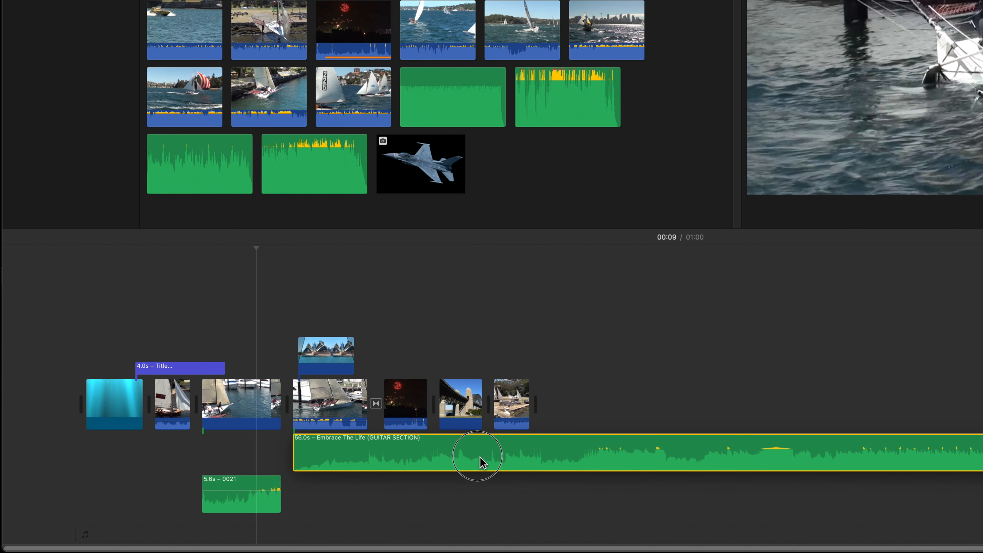
pyautogui.moveTo(480, 457); pyautogui.dragTo(483, 457)
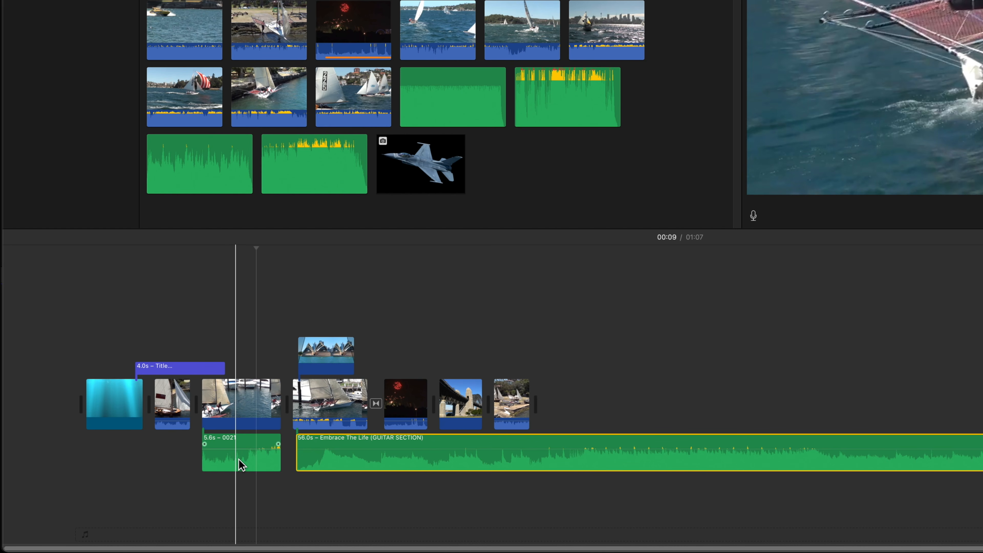
# Step: Try moving the detached 0021 audio earlier under the first sailing clip and undo the move
pyautogui.moveTo(251, 465); pyautogui.dragTo(203, 463)
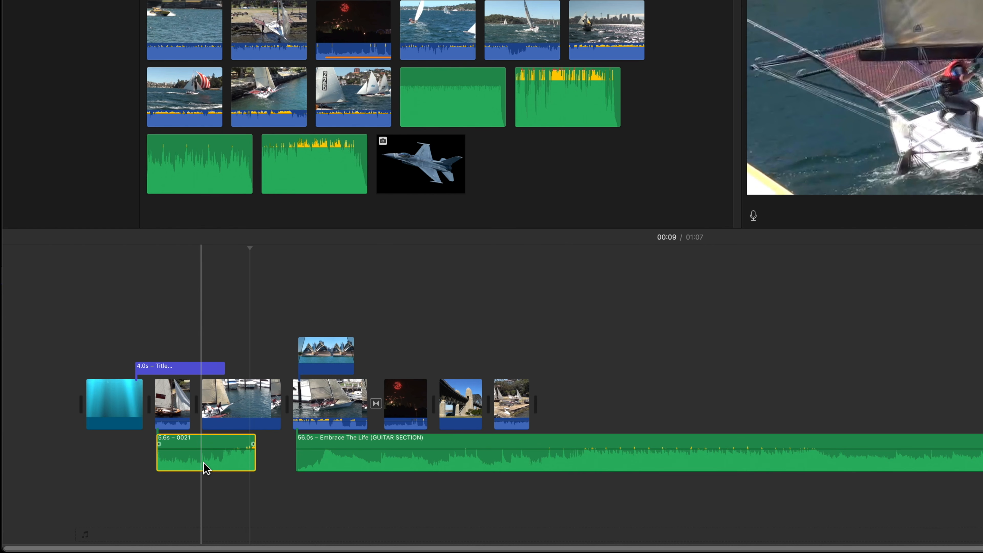
pyautogui.press('super+z')
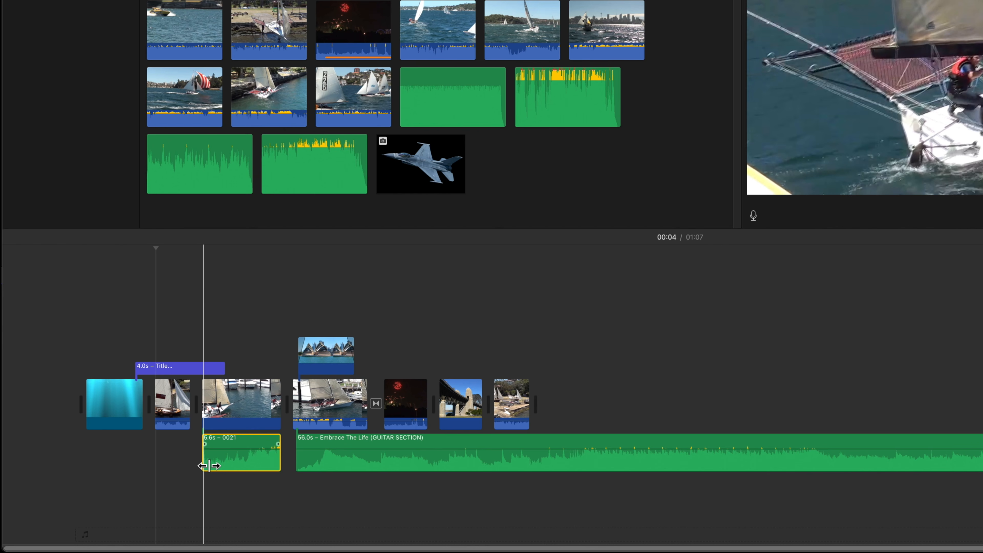
# Step: Clear the music out of the way, lengthen the 0021 audio at both ends to about 11.4 s, and lower its volume to 35%
pyautogui.moveTo(334, 466); pyautogui.dragTo(453, 470)
pyautogui.moveTo(280, 466); pyautogui.dragTo(353, 467)
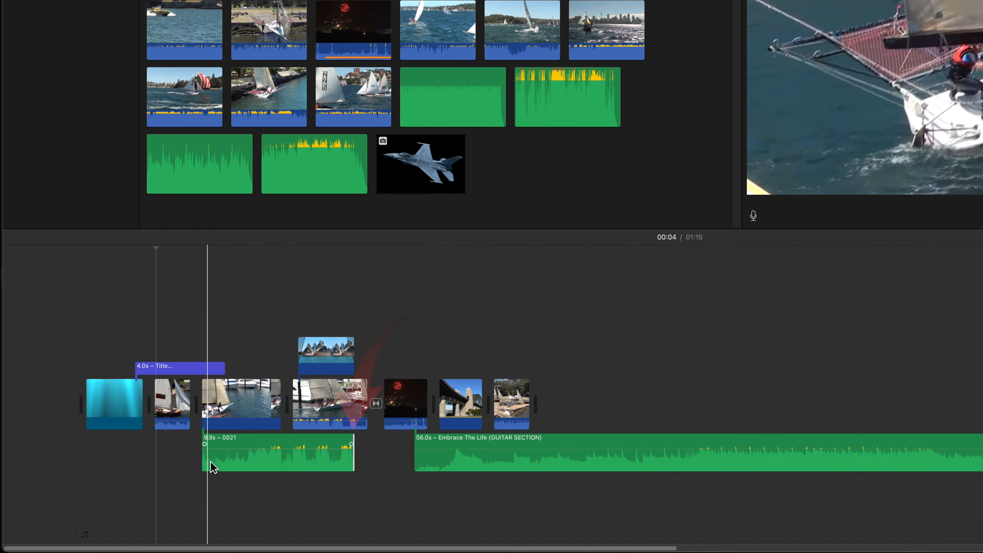
pyautogui.moveTo(207, 466); pyautogui.dragTo(169, 466)
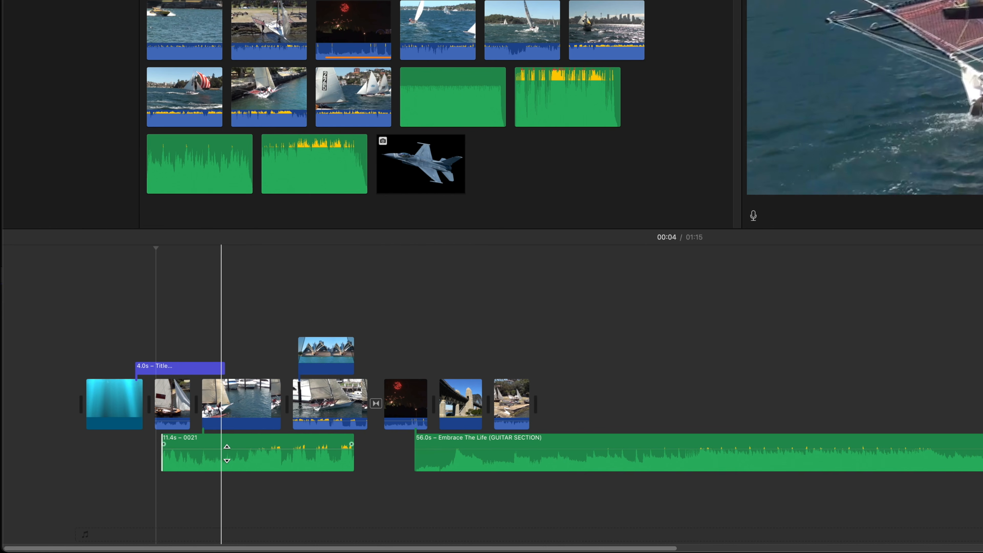
pyautogui.moveTo(227, 453); pyautogui.dragTo(219, 511)
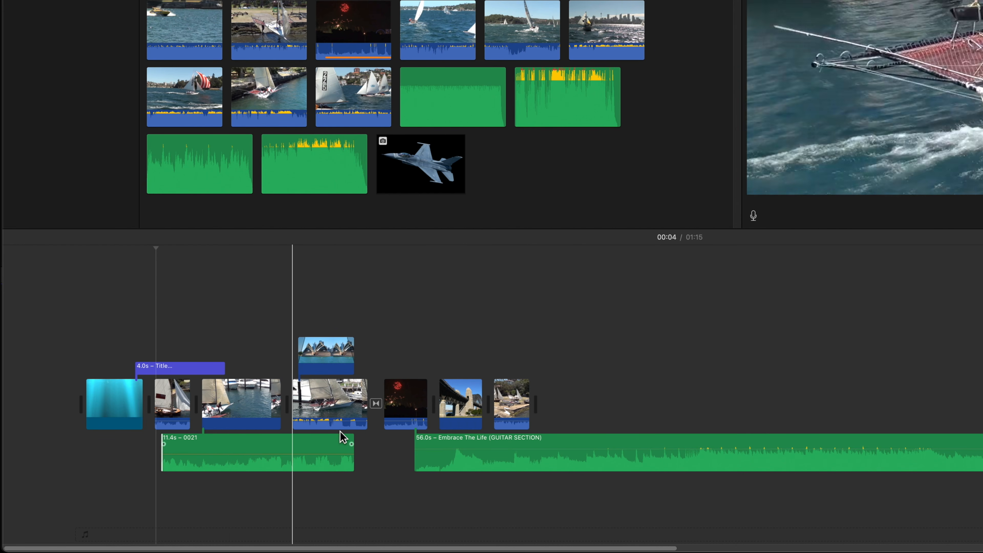
# Step: Lower a range of the Embrace The Life music to 10% volume and lengthen the ramps on both sides using the outer keyframes
pyautogui.moveTo(545, 439); pyautogui.dragTo(614, 459)
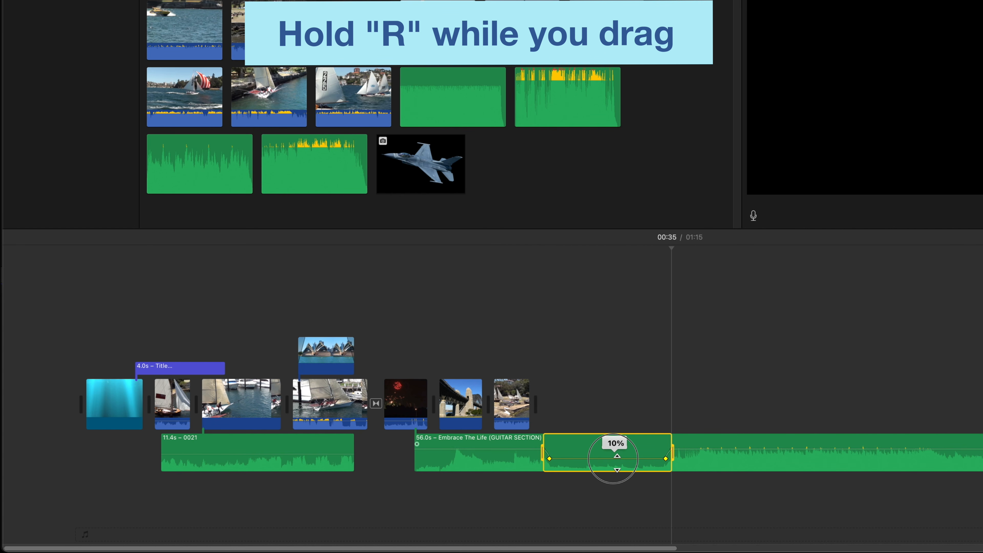
pyautogui.click(627, 387)
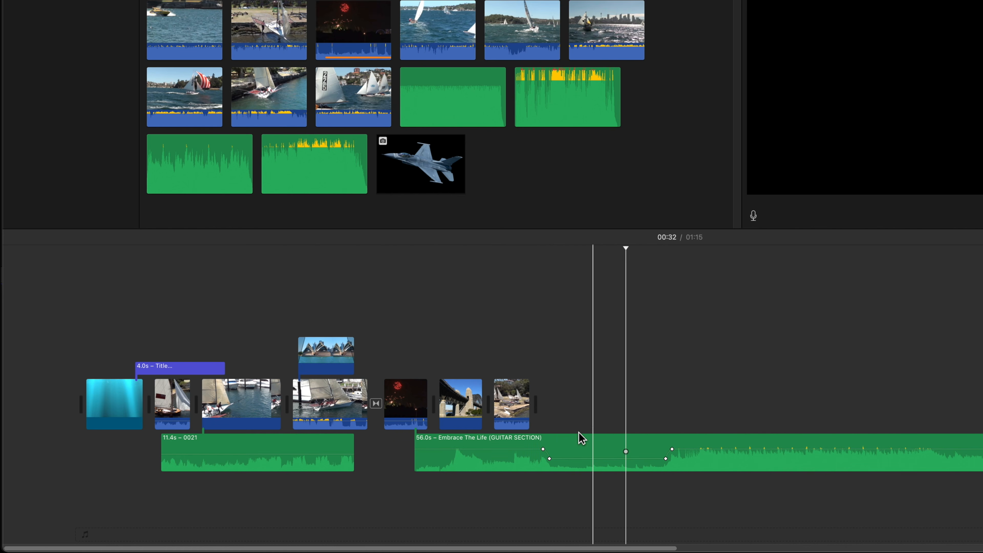
pyautogui.moveTo(543, 449); pyautogui.dragTo(502, 449)
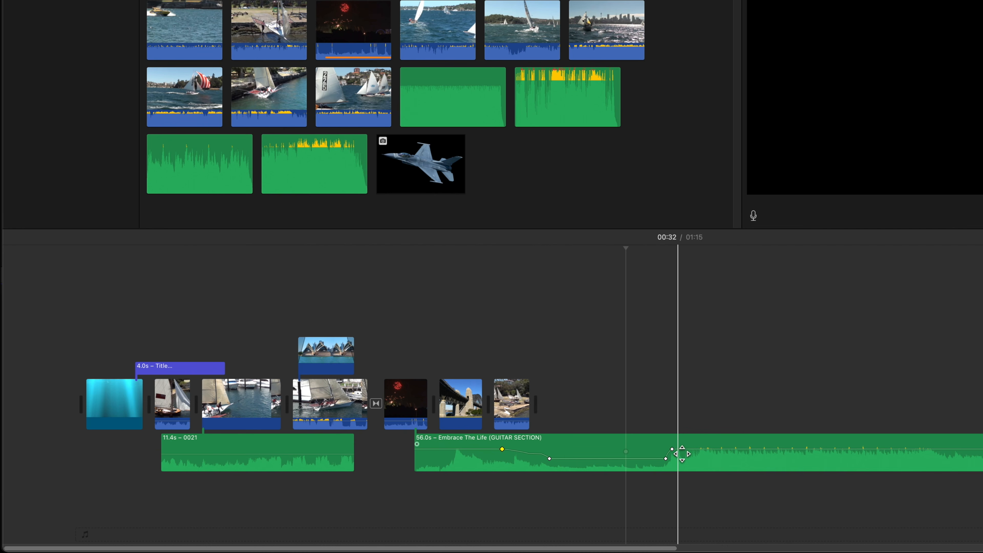
pyautogui.moveTo(672, 449); pyautogui.dragTo(708, 449)
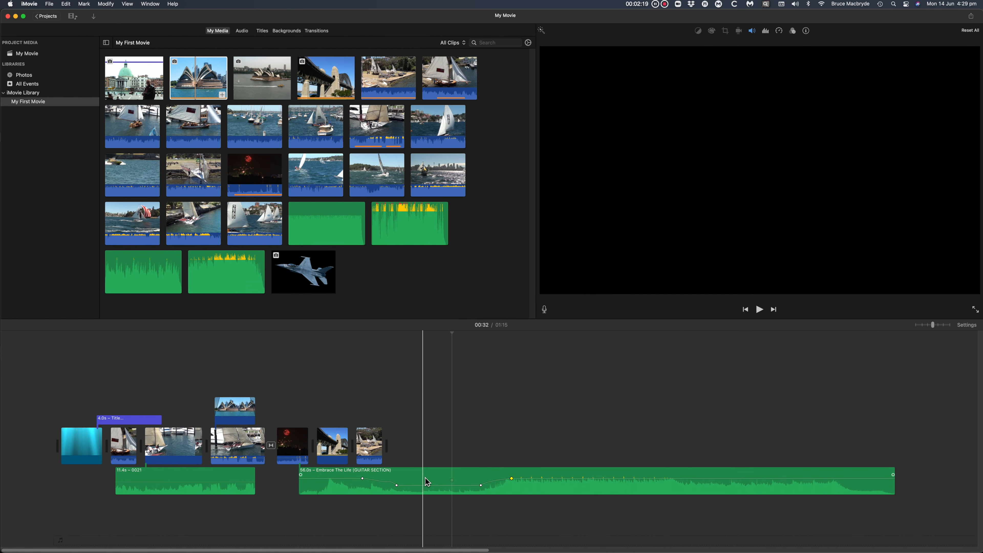
# Step: Apply automatic volume to the 0021 audio clip and mute it
pyautogui.click(207, 480)
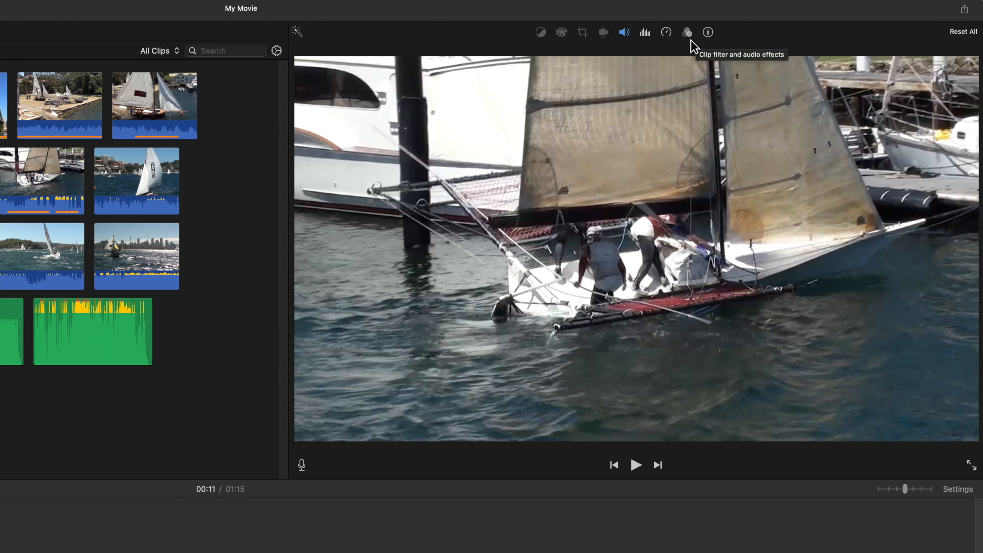
pyautogui.click(625, 32)
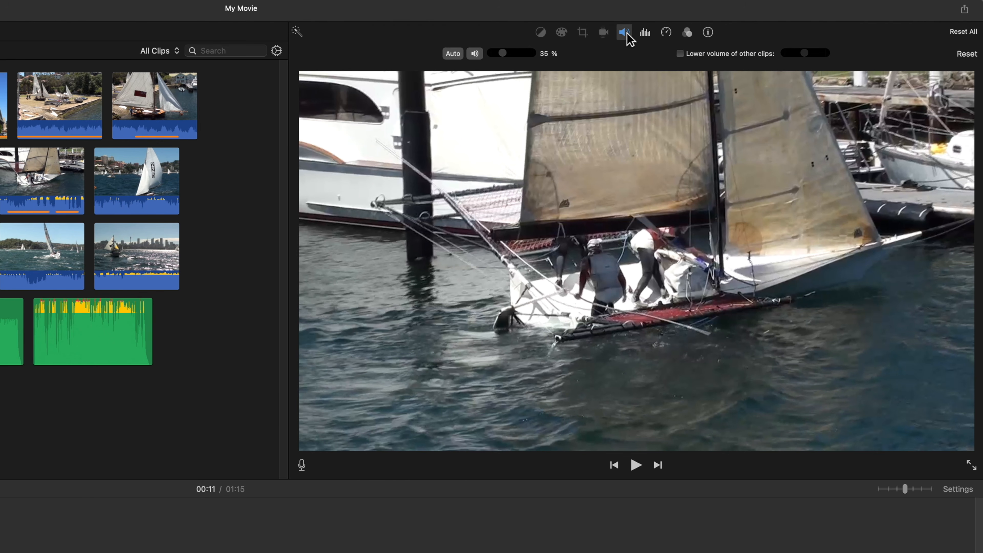
pyautogui.click(458, 55)
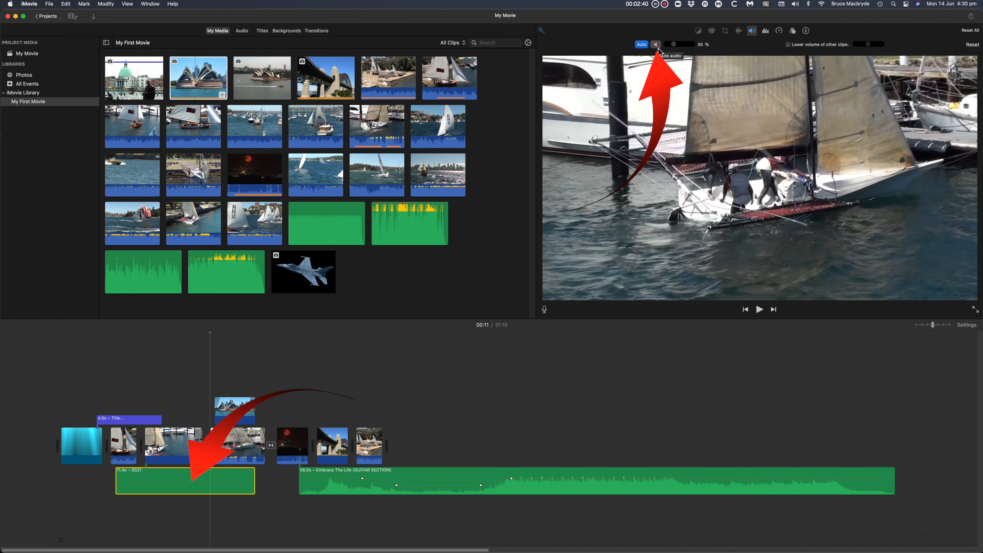
pyautogui.click(656, 44)
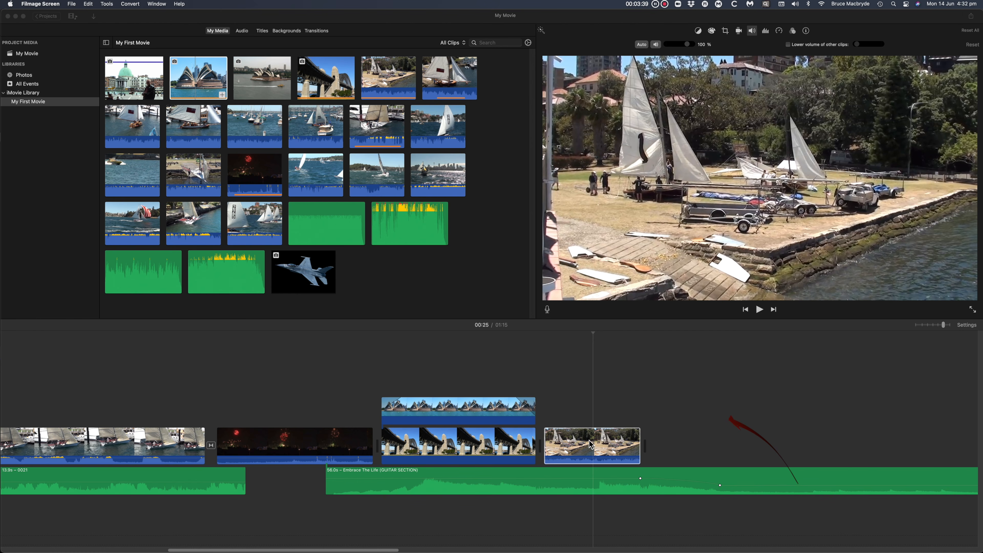
# Step: Enable lowering the volume of other clips for the last timeline clip and raise the reduction to its maximum
pyautogui.click(590, 442)
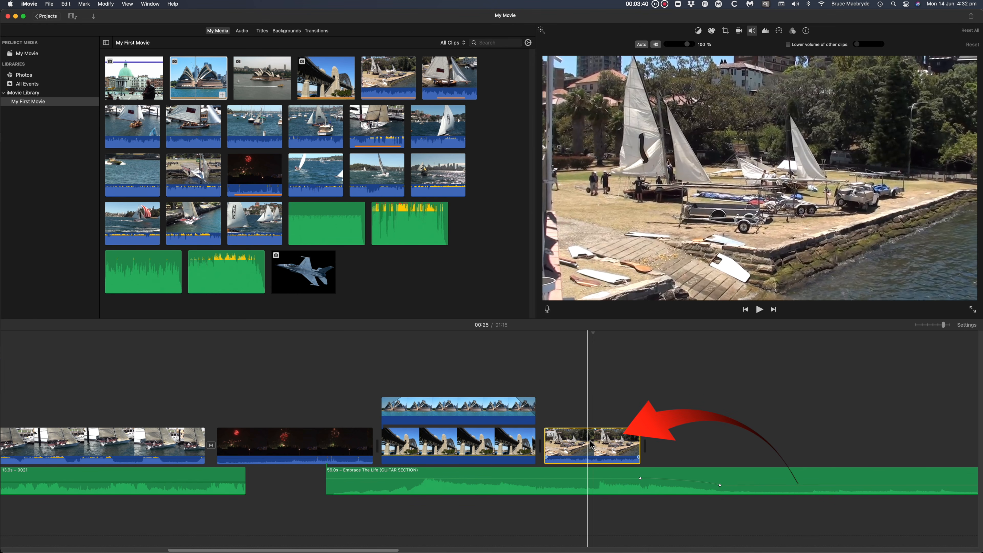
pyautogui.click(789, 45)
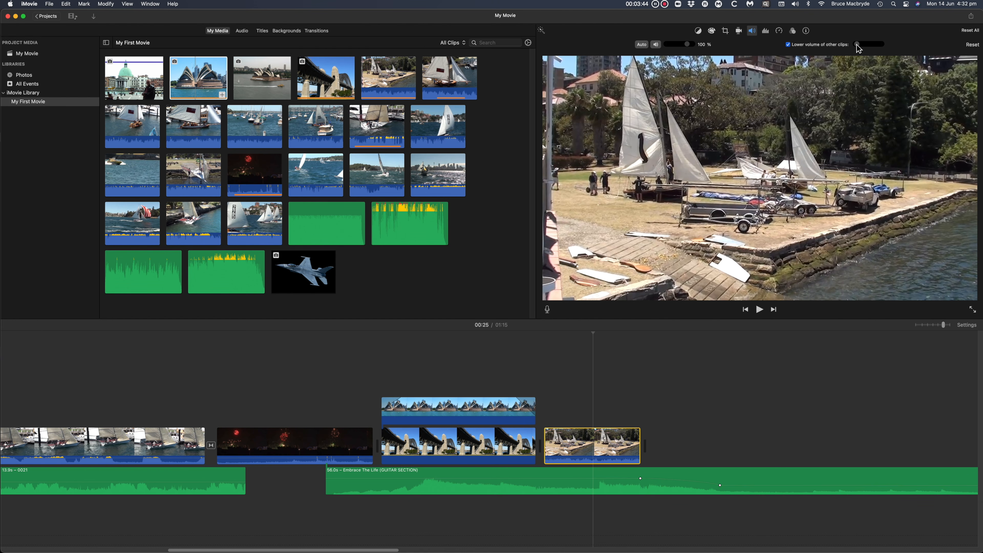
pyautogui.moveTo(858, 47); pyautogui.dragTo(879, 50)
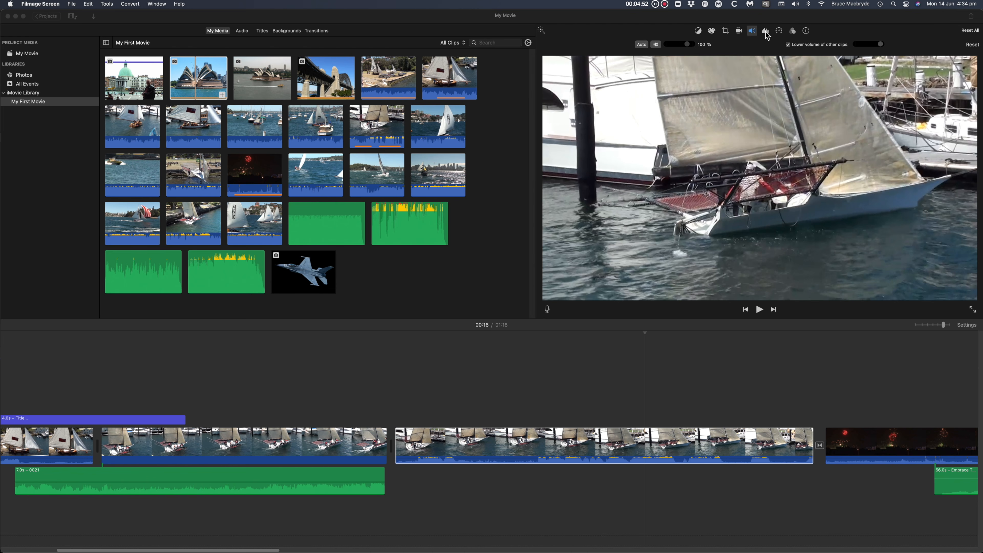
# Step: Enable background noise reduction on the selected sailing clip, set its amount to 0%, and open the equalizer presets
pyautogui.click(766, 31)
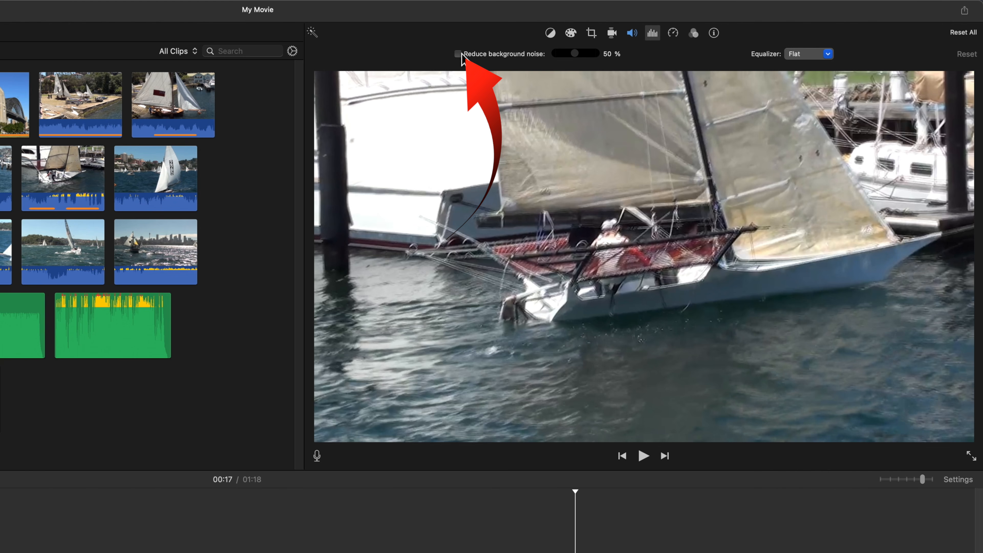
pyautogui.click(459, 55)
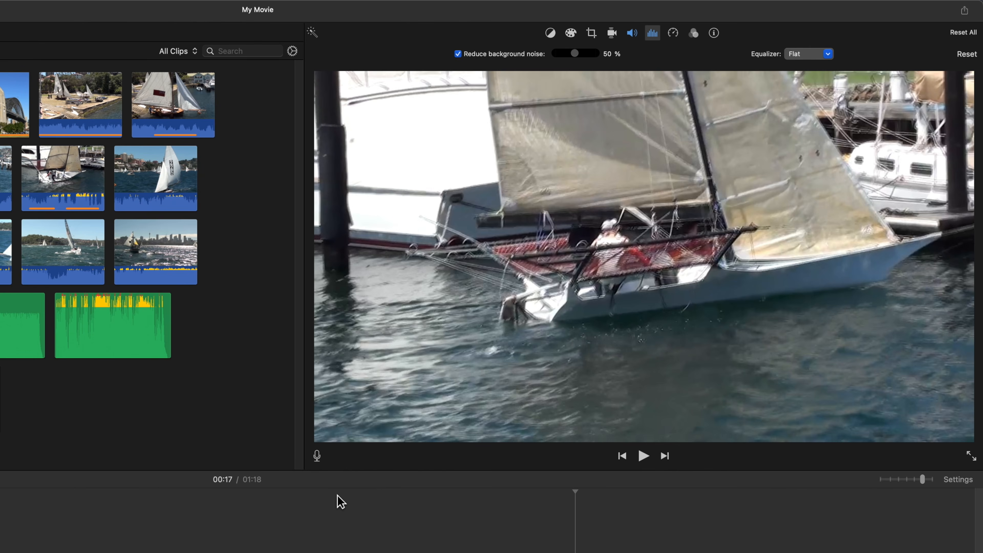
pyautogui.click(338, 493)
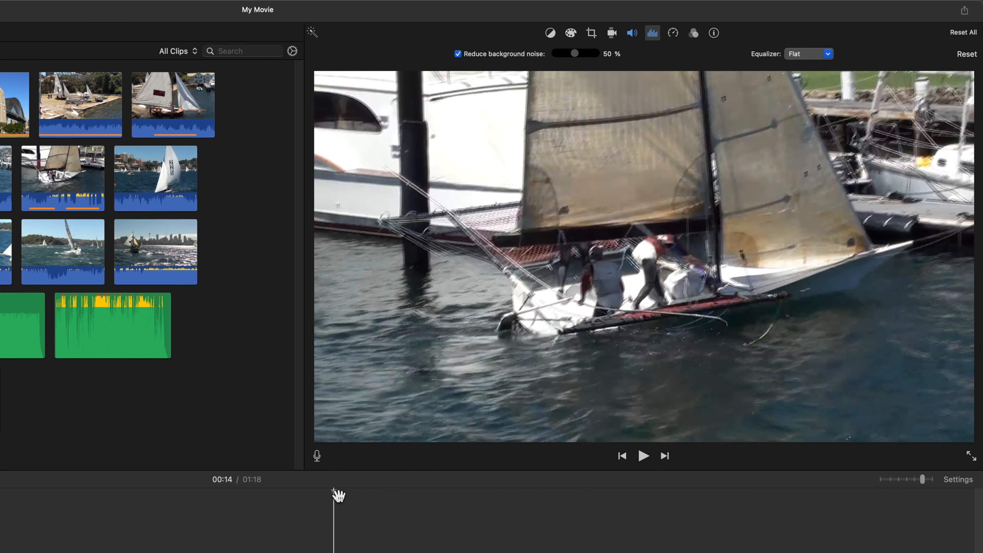
pyautogui.press('space')
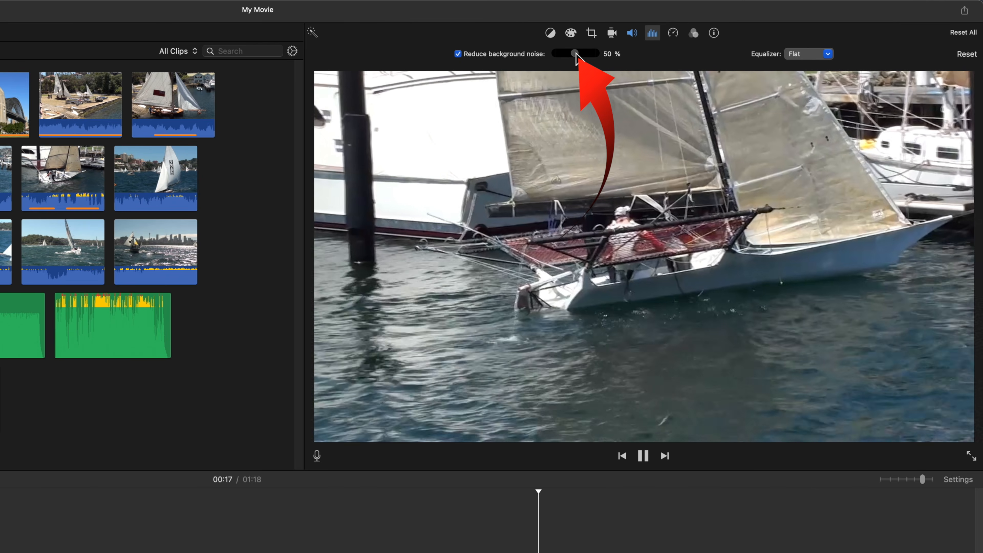
pyautogui.moveTo(575, 55); pyautogui.dragTo(555, 54)
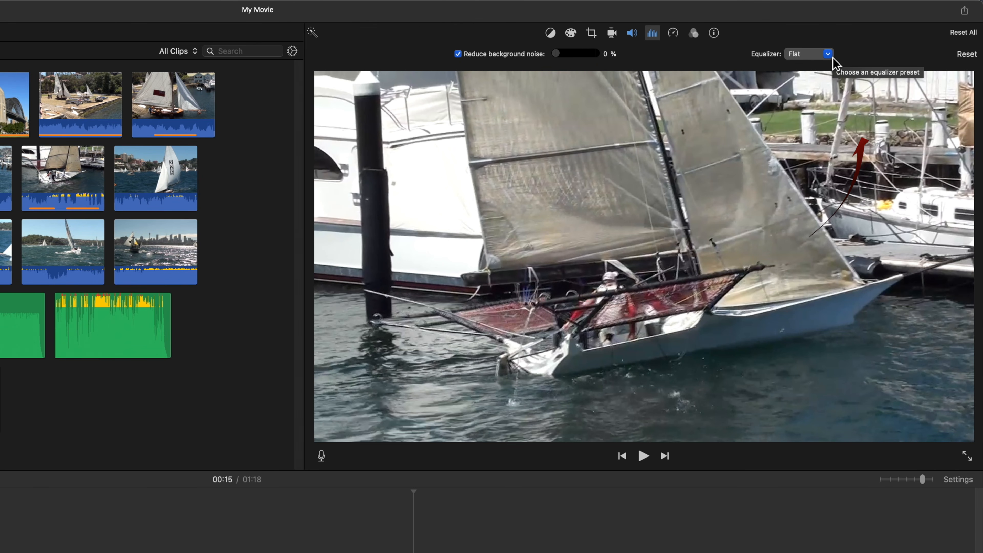
pyautogui.click(828, 54)
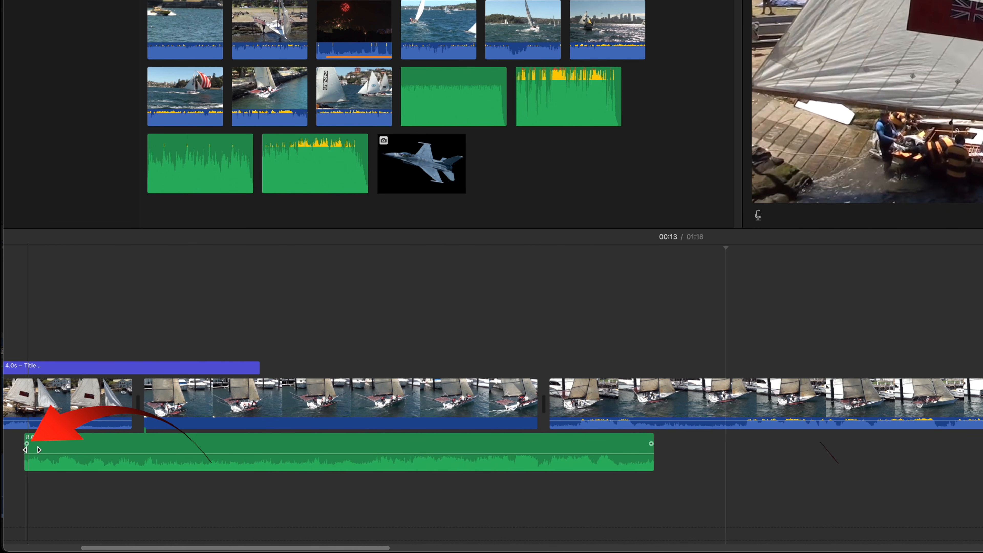
# Step: Add a fade-in and a fade-out to the 0021 audio, plus a fade-in to the following sailing clip's audio
pyautogui.moveTo(27, 444); pyautogui.dragTo(116, 443)
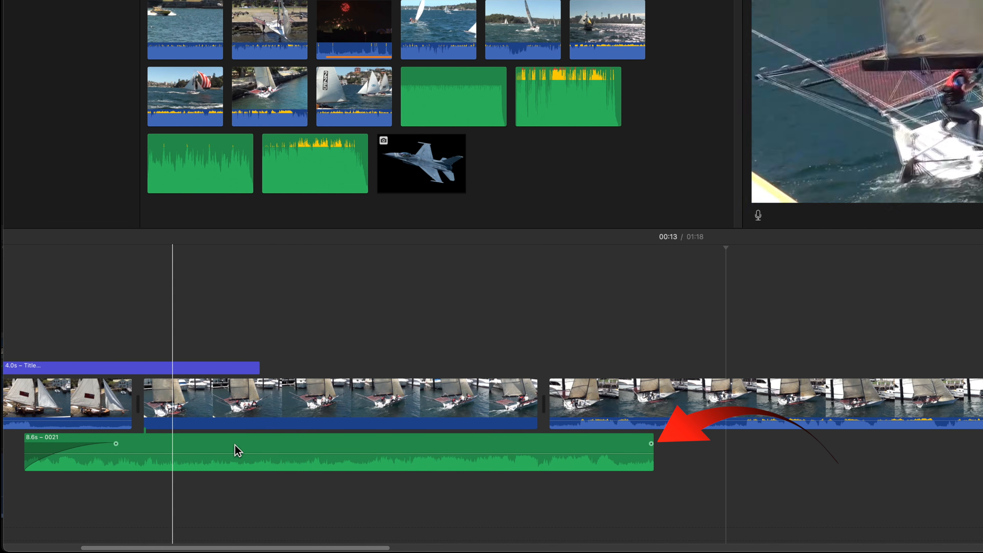
pyautogui.moveTo(651, 444); pyautogui.dragTo(558, 444)
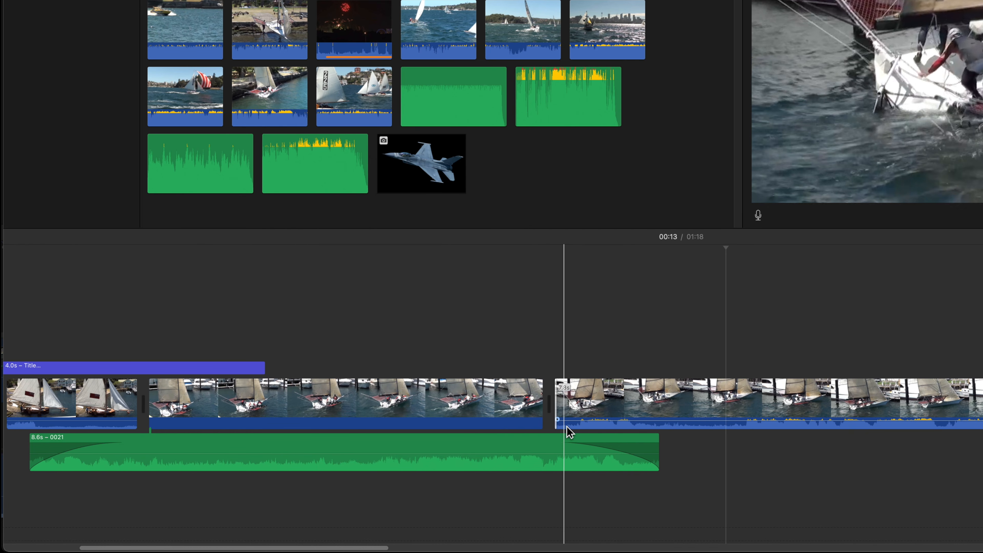
pyautogui.moveTo(563, 425); pyautogui.dragTo(661, 426)
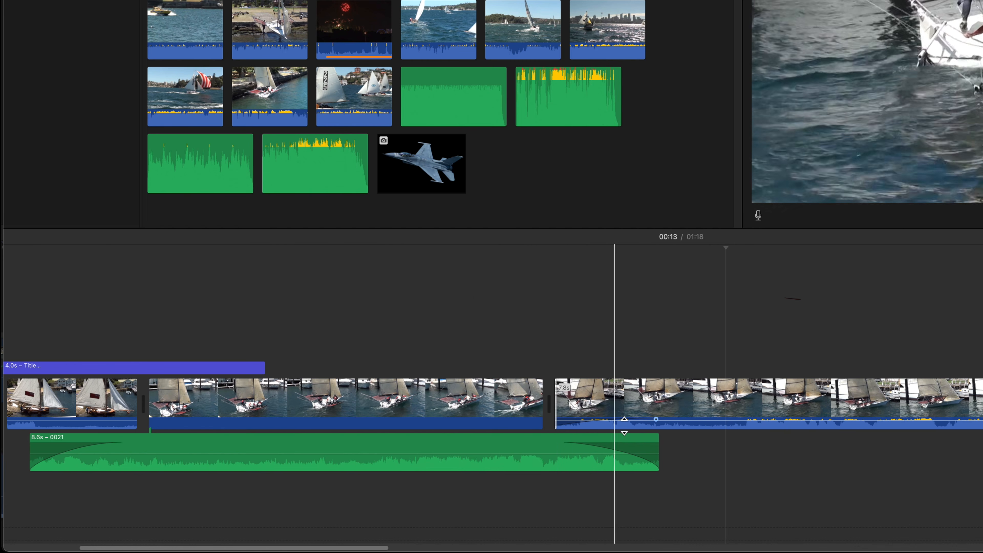
pyautogui.moveTo(655, 419)
pyautogui.mouseDown()
pyautogui.moveTo(632, 420)
pyautogui.moveTo(652, 419)
pyautogui.mouseUp()
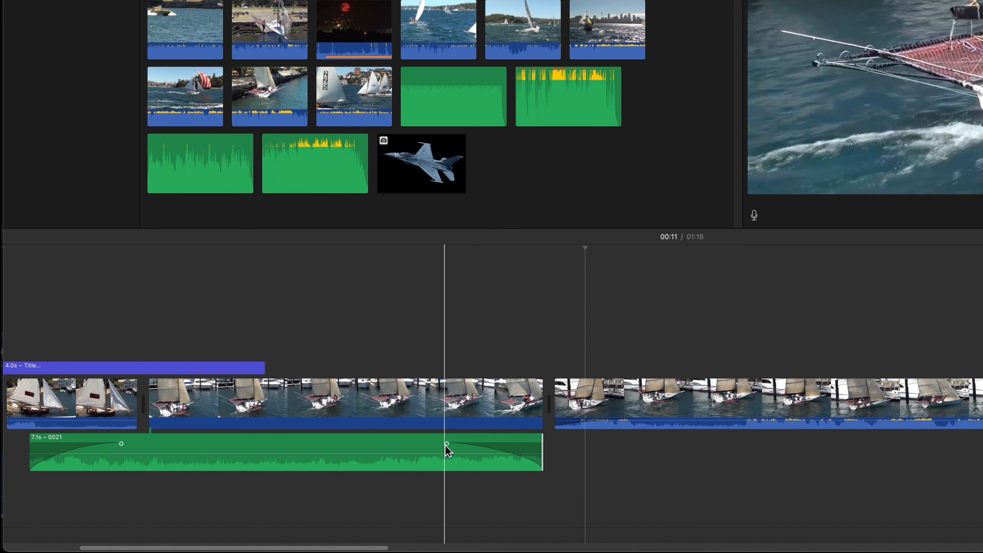
# Step: Lengthen the fade-out at the end of the 7.1 s 0021 audio clip and play back the result
pyautogui.moveTo(446, 445); pyautogui.dragTo(350, 448)
pyautogui.press('space')
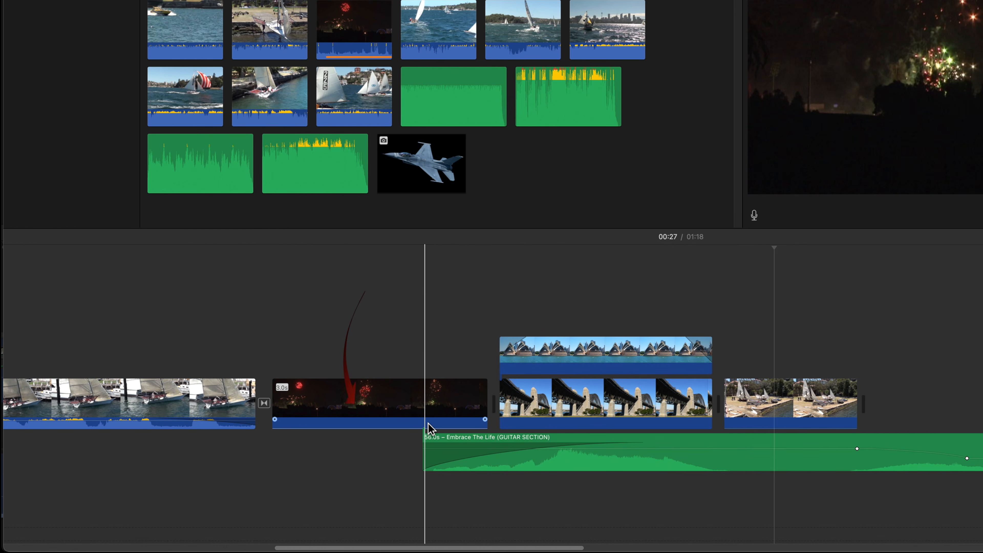
pyautogui.press('space')
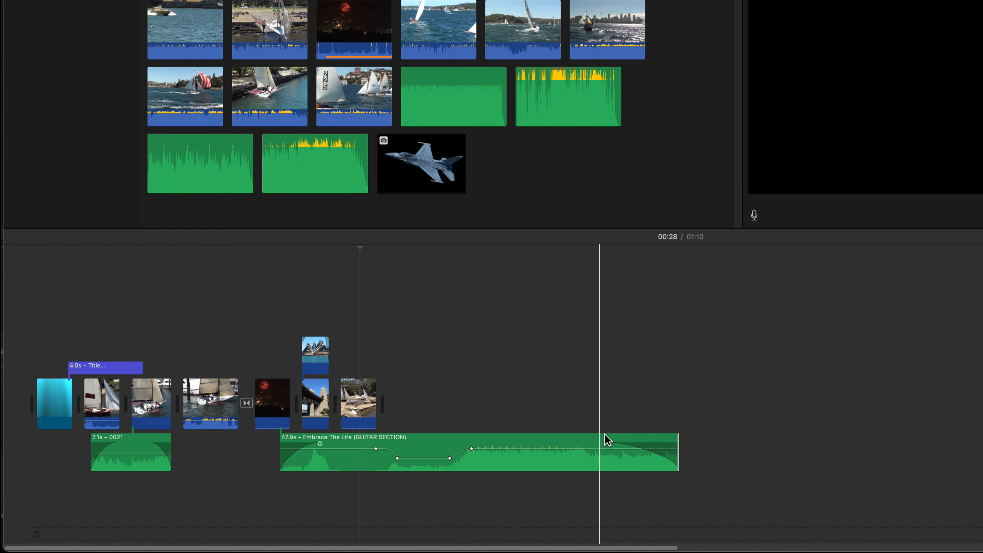
pyautogui.click(595, 430)
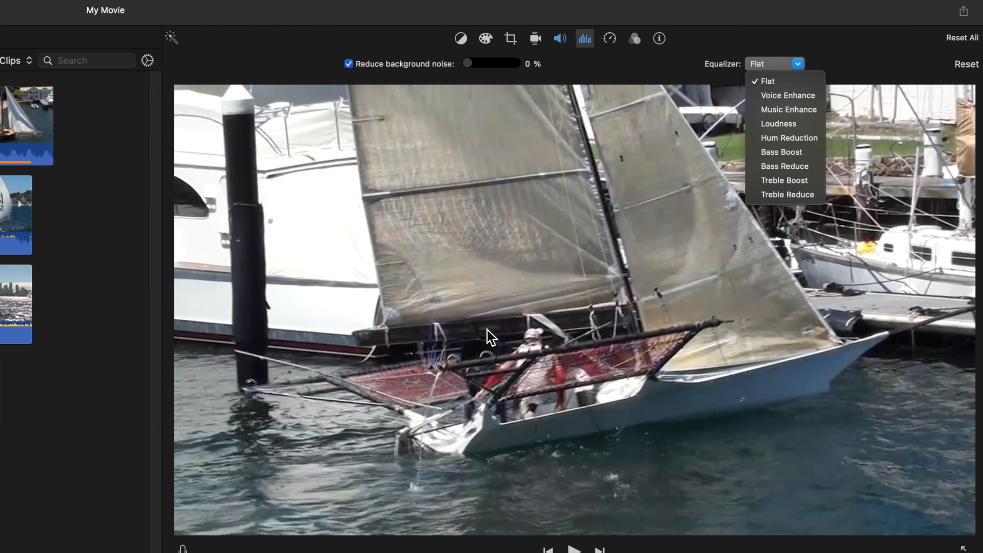
# Step: Close the equalizer presets, share the movie by email at the Small (428 x 241) resolution, and preview the attached movie file
pyautogui.press('Escape')
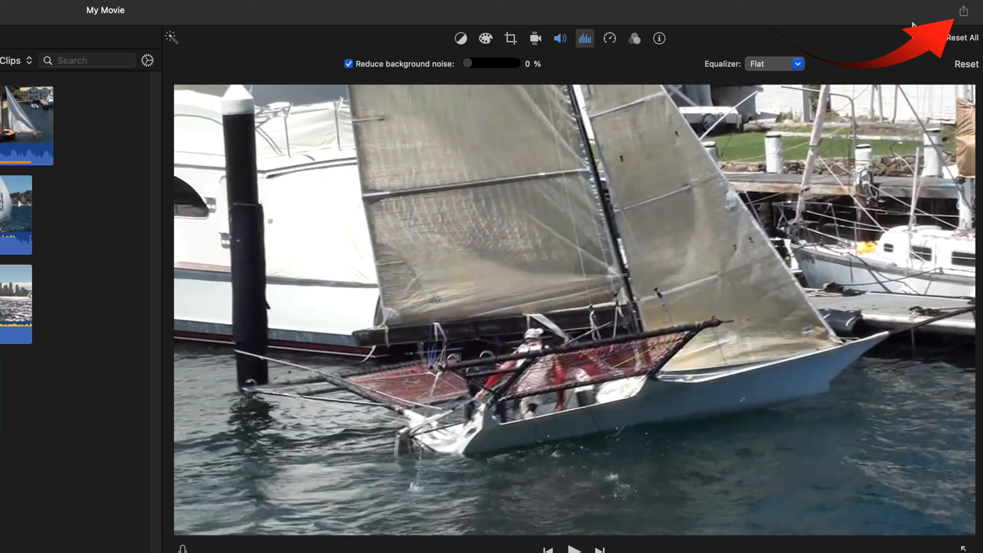
pyautogui.click(964, 12)
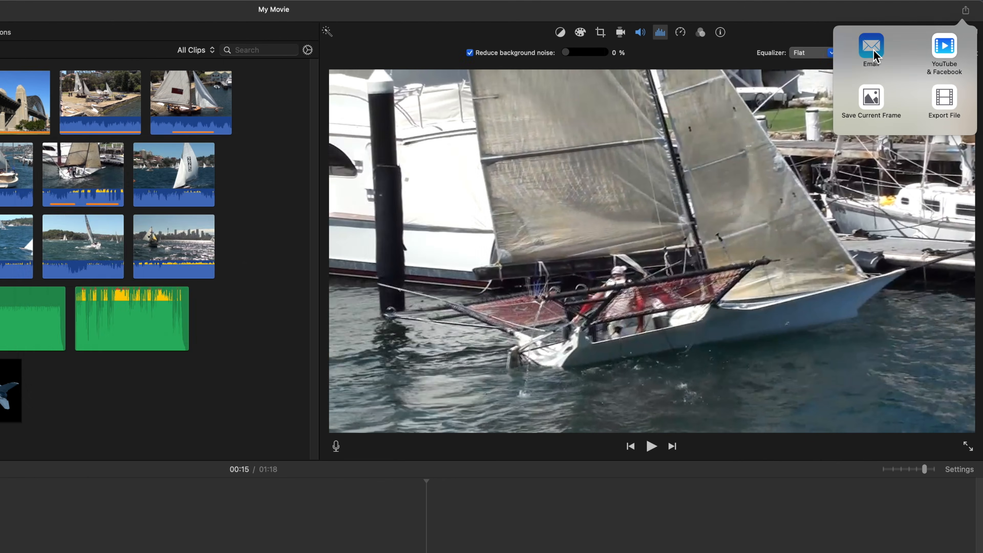
pyautogui.click(848, 58)
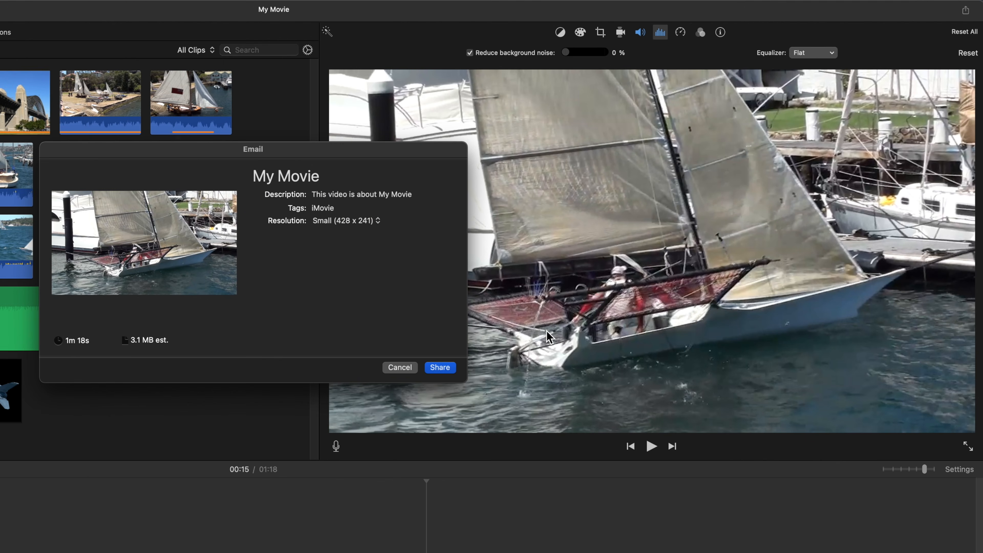
pyautogui.click(440, 367)
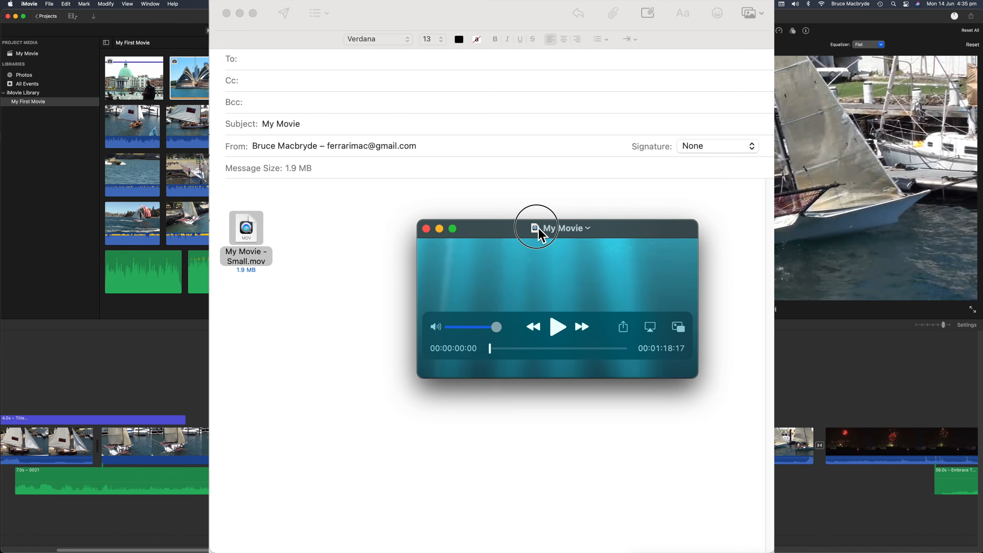
pyautogui.click(450, 347)
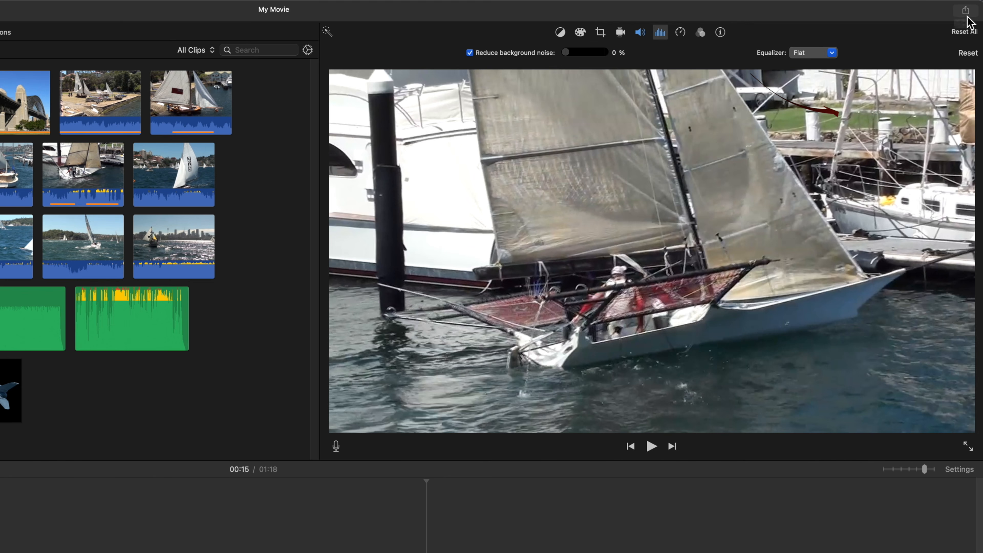
# Step: Inspect the YouTube & Facebook sharing settings and save dialog for the movie, and cancel without saving
pyautogui.click(966, 16)
pyautogui.click(945, 60)
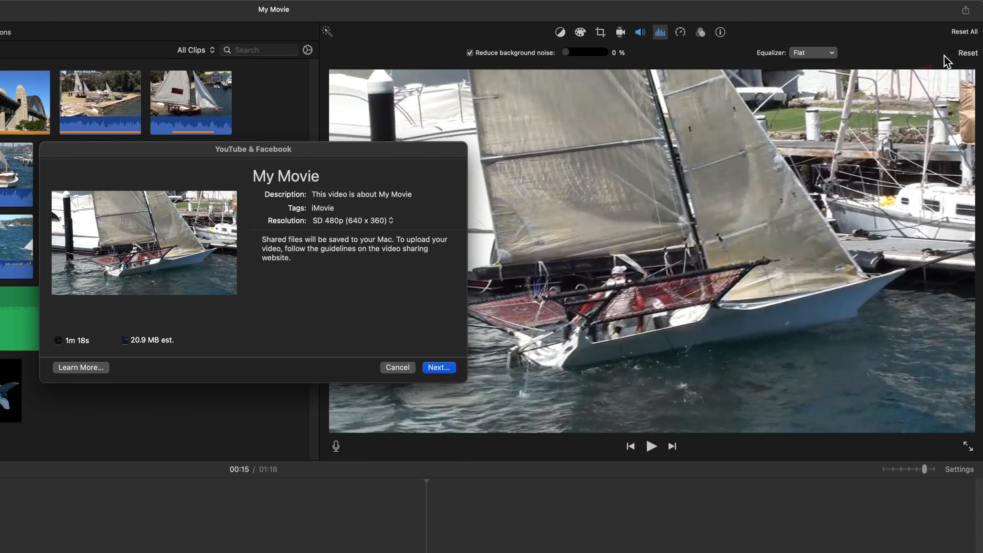
pyautogui.click(441, 368)
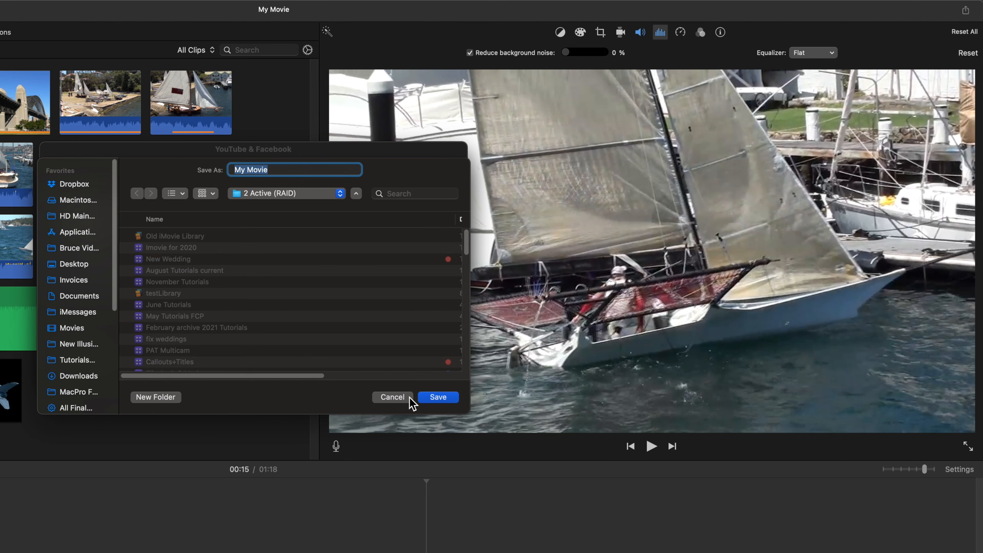
pyautogui.click(393, 398)
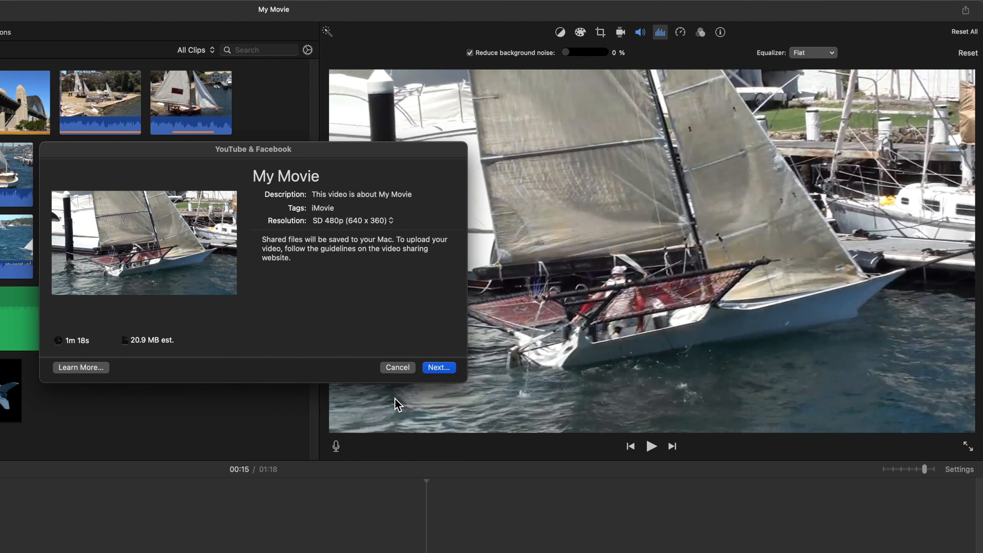
pyautogui.click(399, 371)
# Step: Inspect the save dialog for exporting the current frame as an image, and cancel it
pyautogui.click(965, 9)
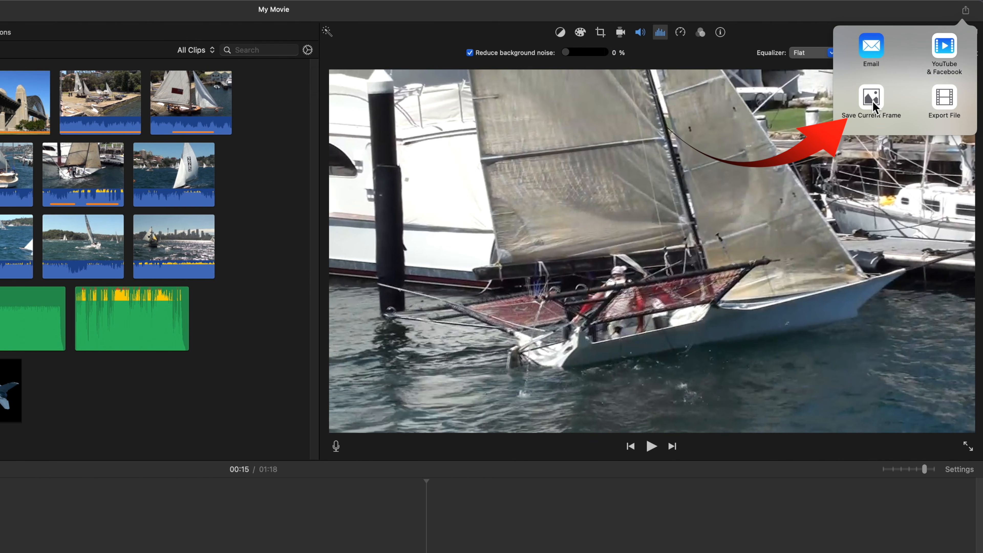
pyautogui.click(873, 101)
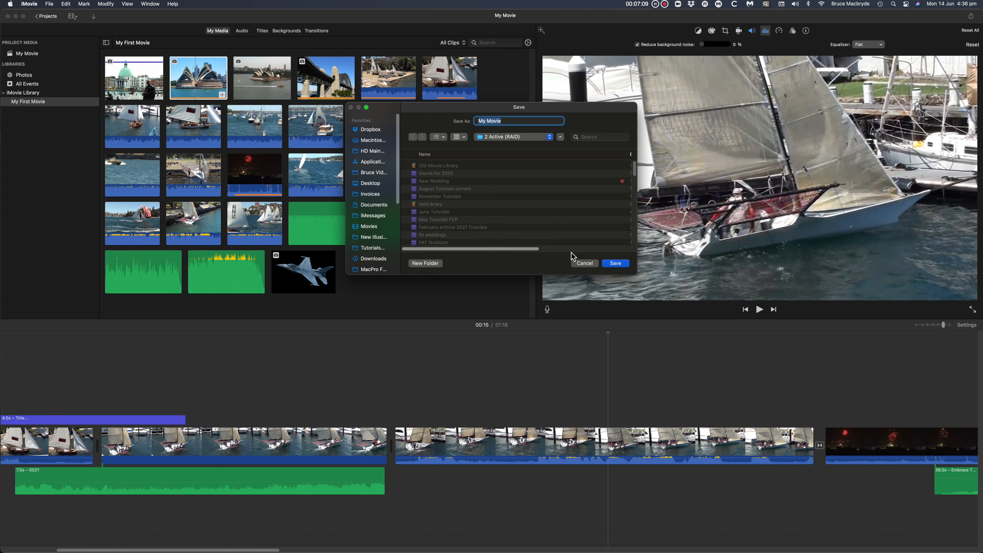
pyautogui.click(585, 264)
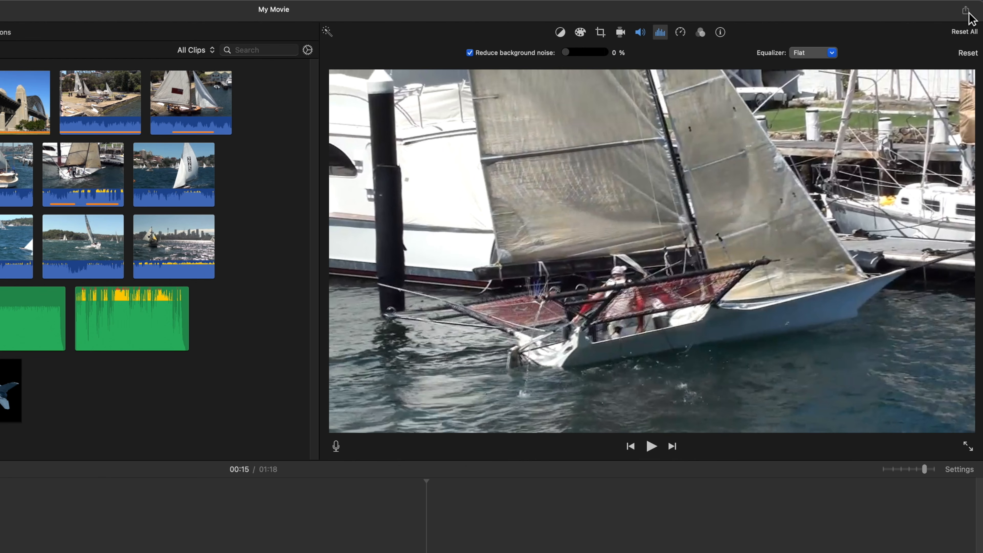
# Step: Examine the format, resolution and quality choices for exporting the movie as a file, and cancel the export
pyautogui.click(966, 10)
pyautogui.click(944, 100)
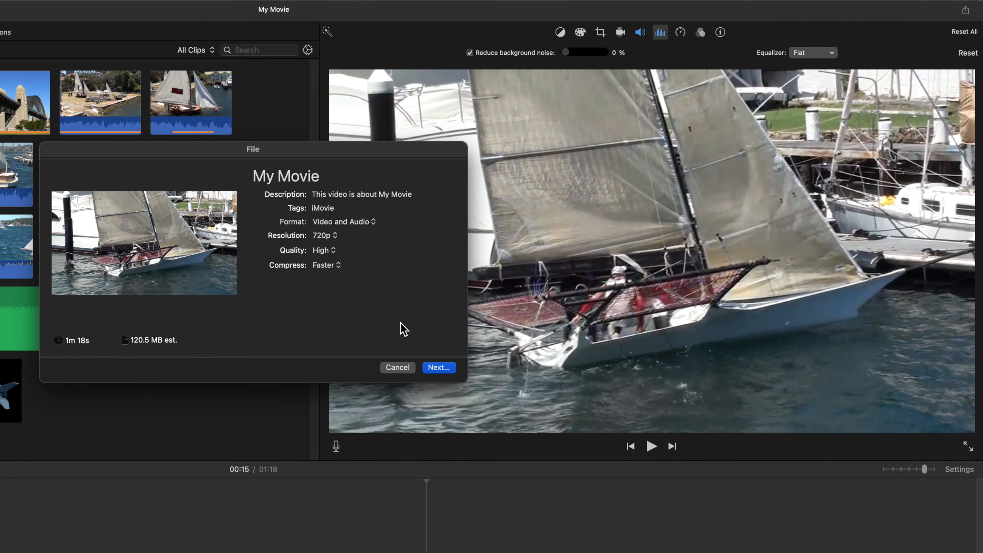
pyautogui.click(374, 222)
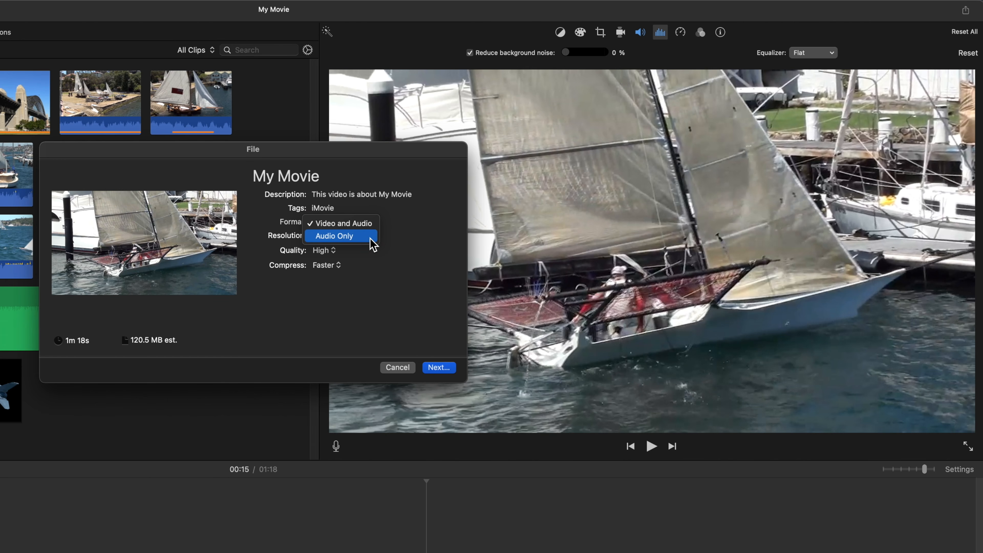
pyautogui.click(372, 263)
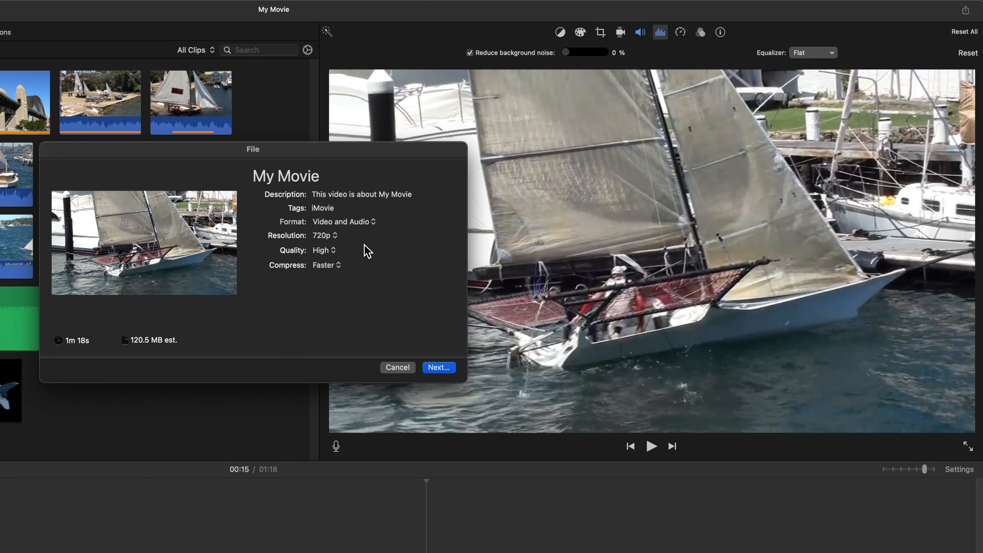
pyautogui.click(334, 236)
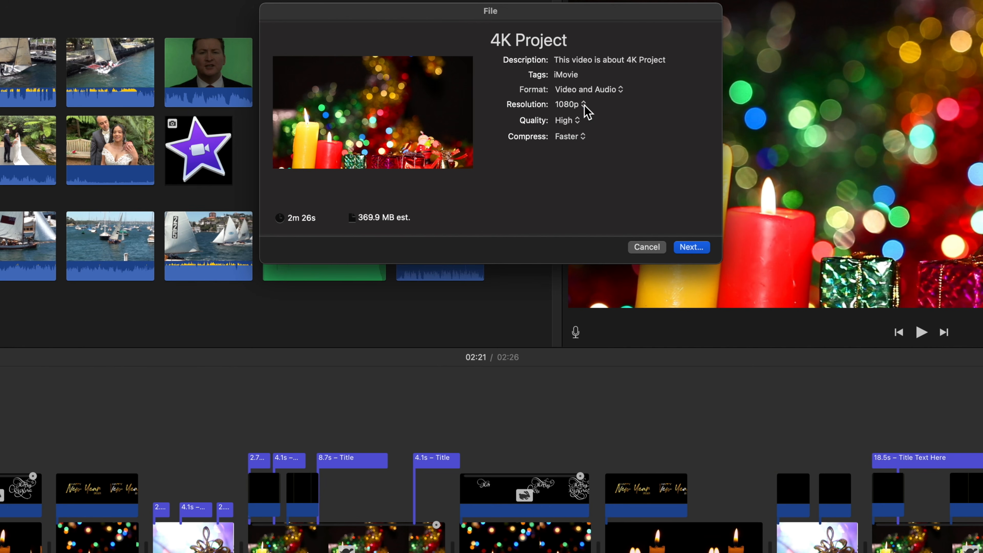
pyautogui.click(583, 106)
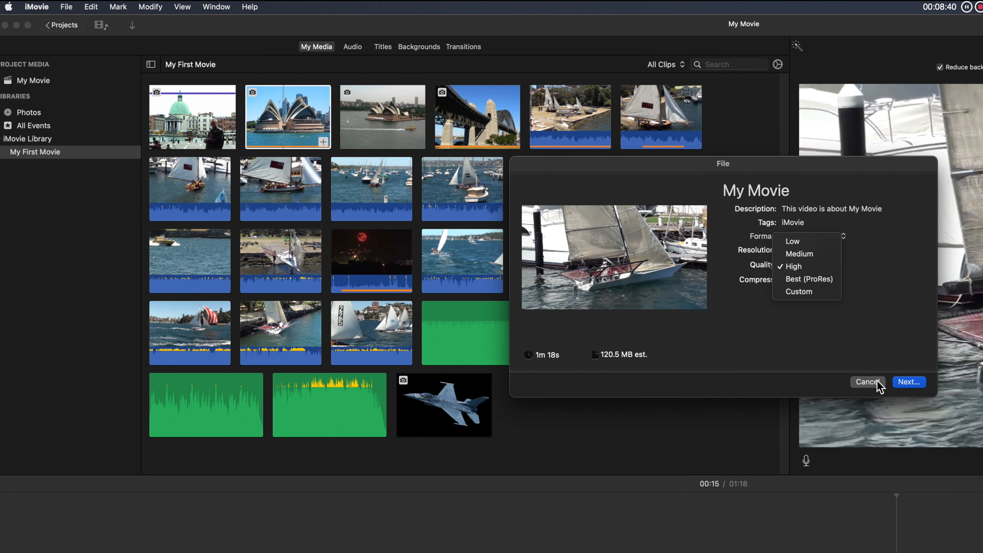
pyautogui.click(878, 383)
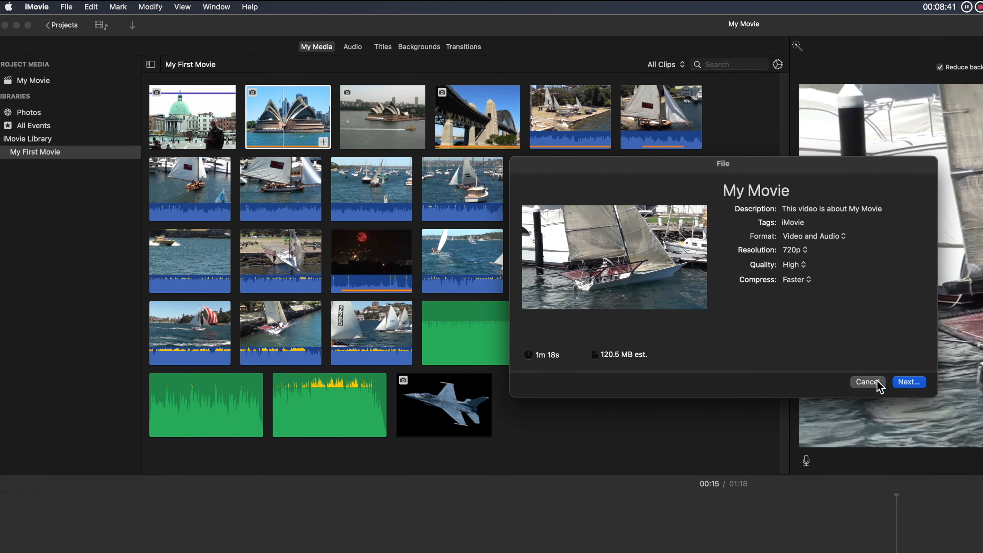
pyautogui.click(876, 382)
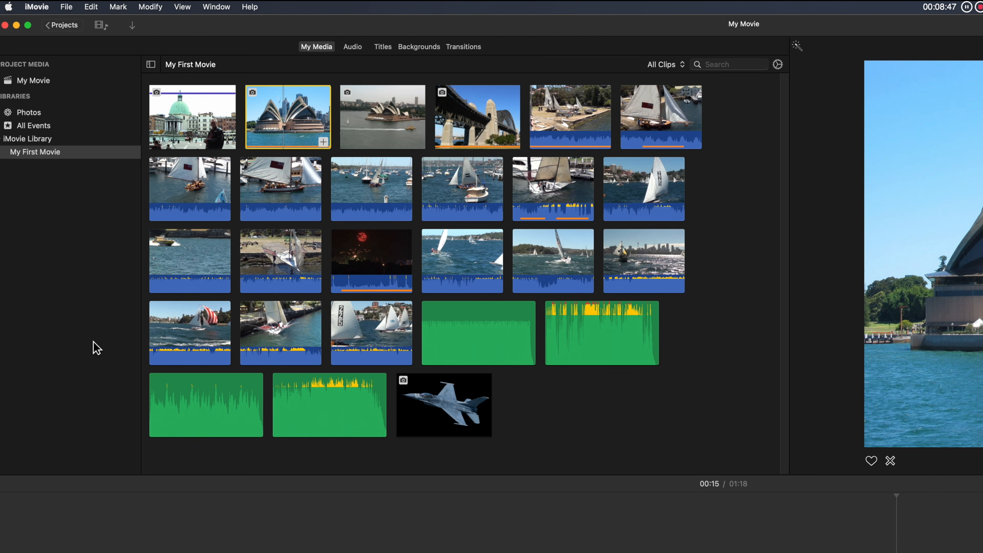
# Step: Open the application preferences
pyautogui.click(37, 7)
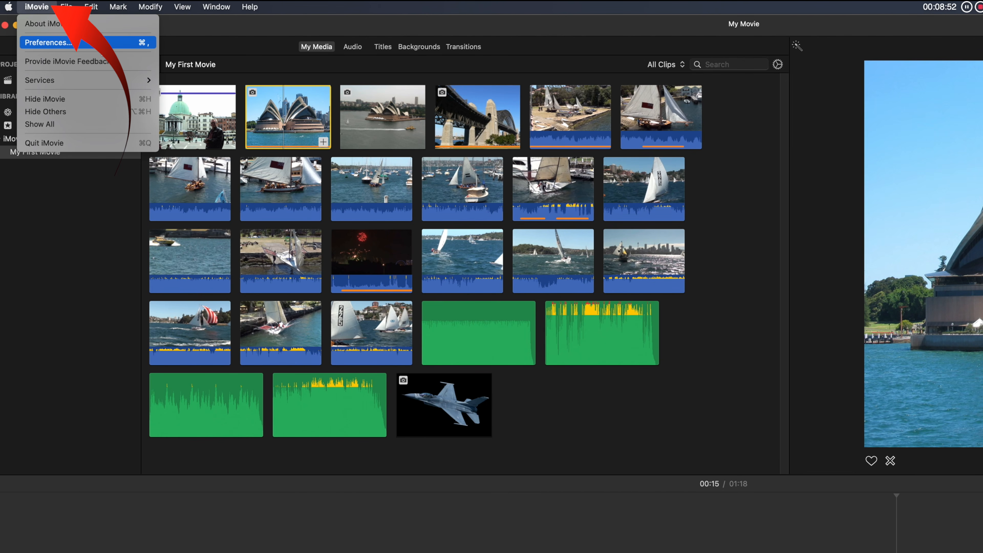
pyautogui.click(103, 49)
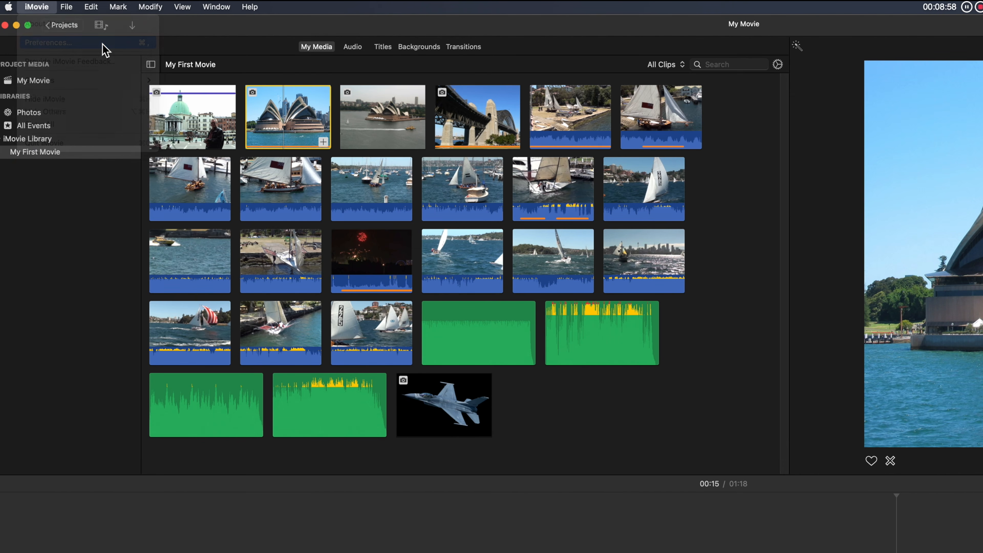